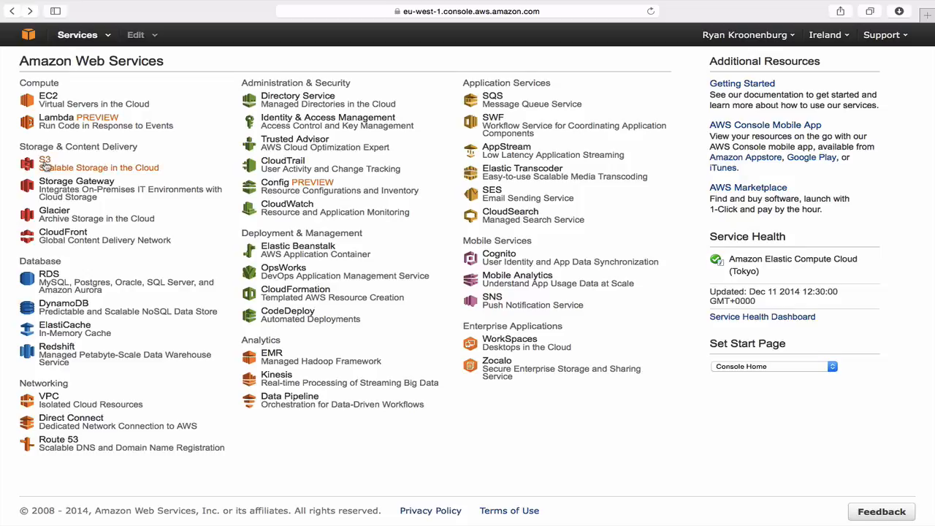
Open the S3 service and try to create a bucket named test in the Ireland region.
click(45, 164)
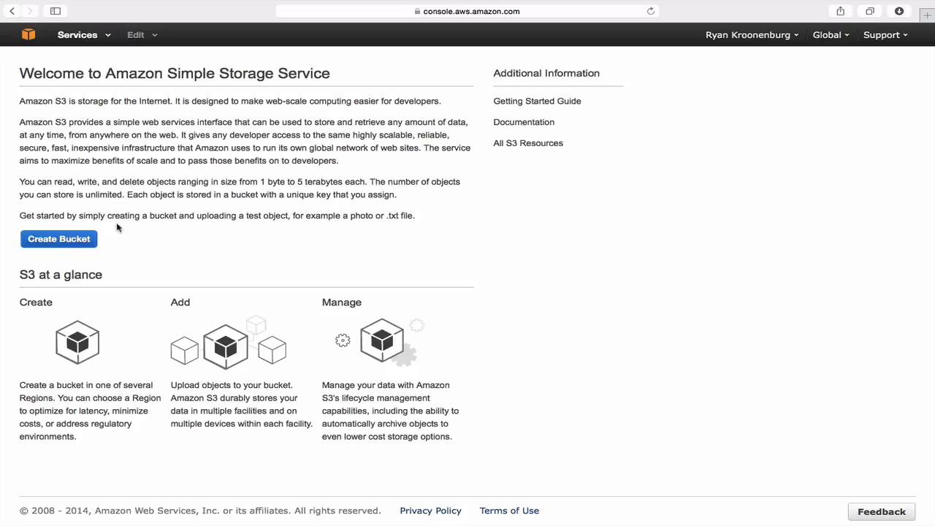
click(58, 240)
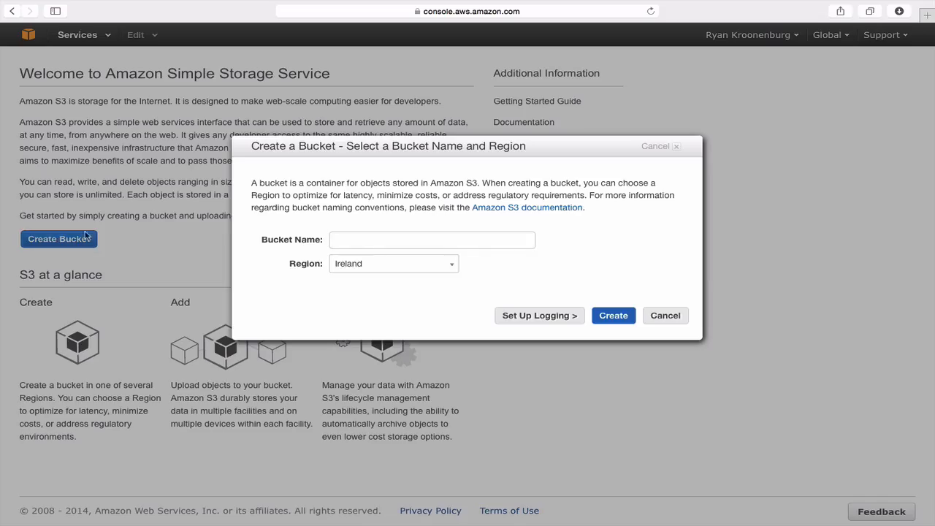
click(359, 239)
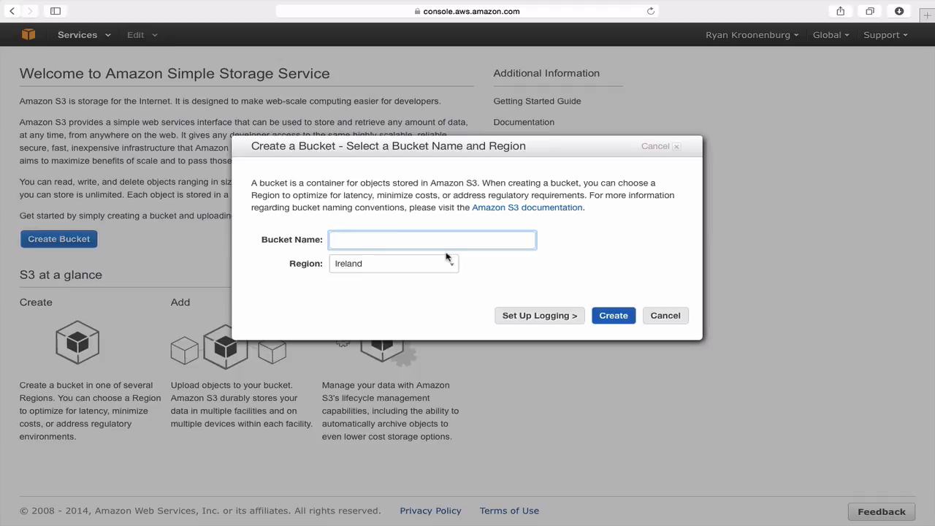
text(test)
click(614, 316)
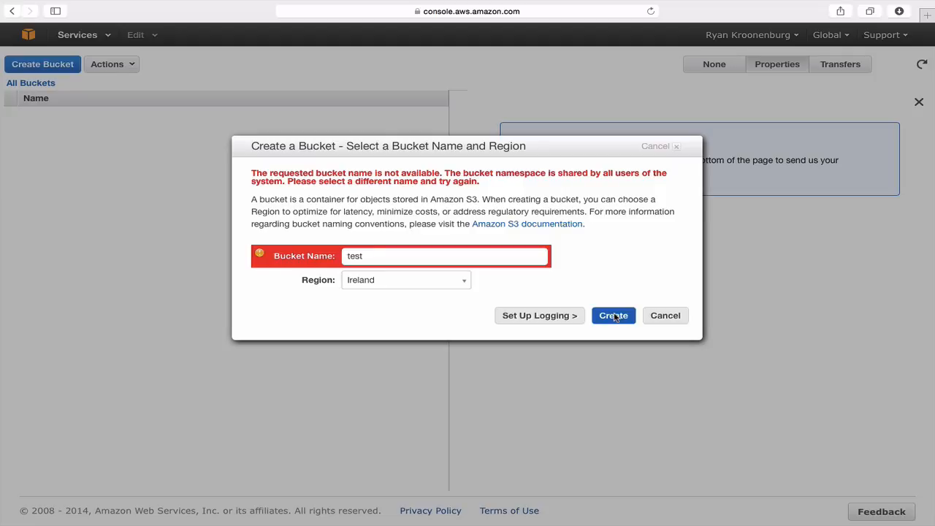
Change the bucket name to acloudguru and create the bucket in the Ireland region.
click(426, 253)
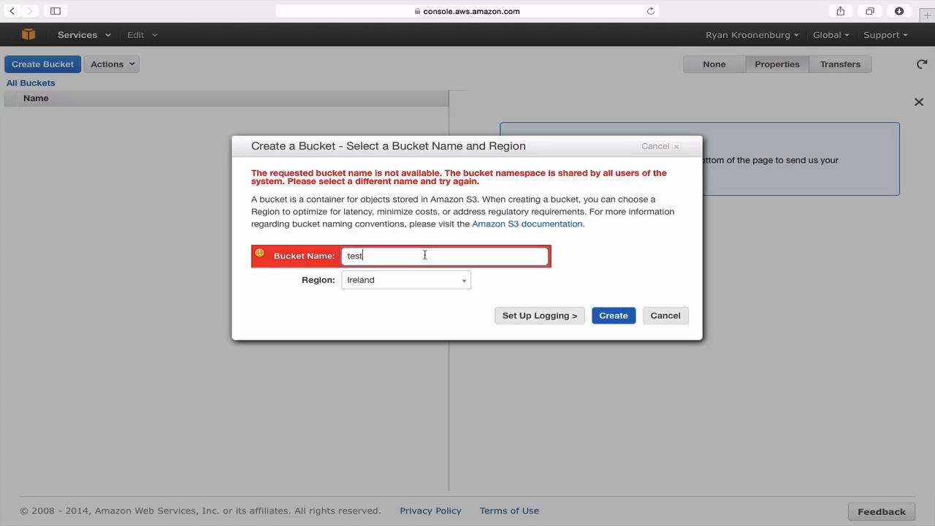
key(BackSpace)
key(BackSpace)
key(BackSpace)
key(BackSpace)
text(acloudguru)
click(613, 323)
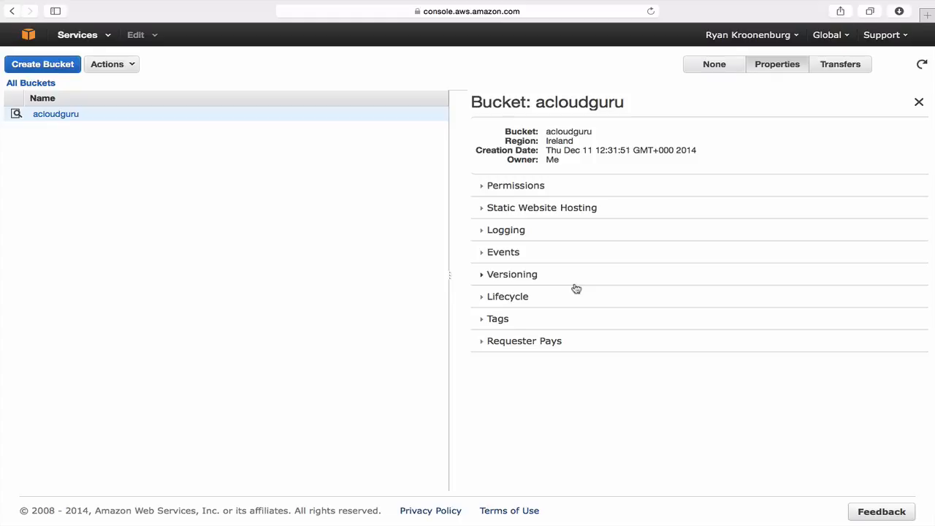
Review the acloudguru bucket's Permissions, Static Website Hosting and Logging properties.
click(522, 186)
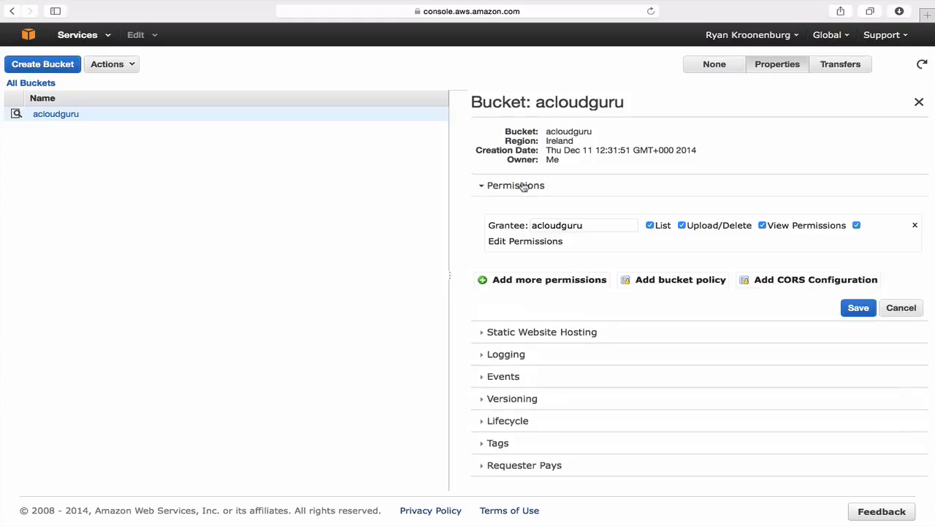
scroll(672, 259, down, 1)
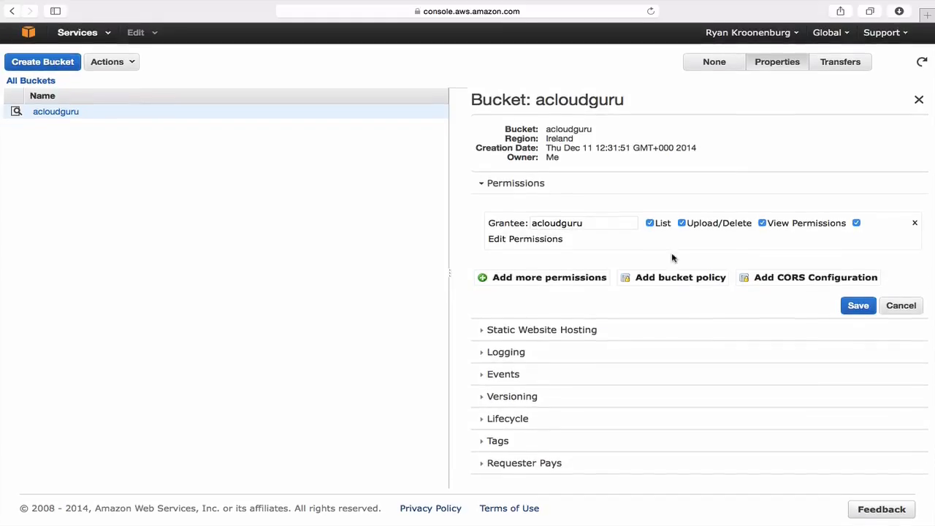
click(544, 334)
scroll(544, 334, down, 1)
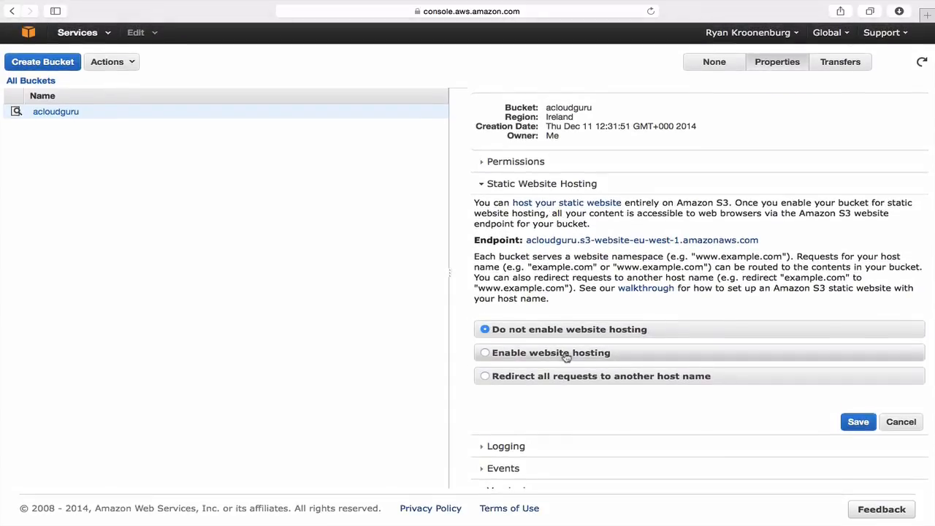
click(504, 447)
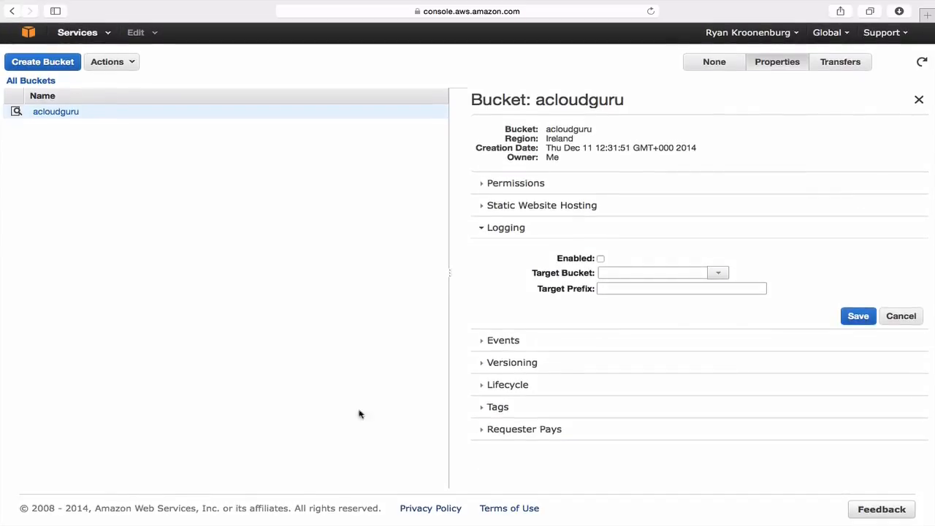
Examine the bucket's event notification settings and the event types offered, without selecting any.
click(504, 341)
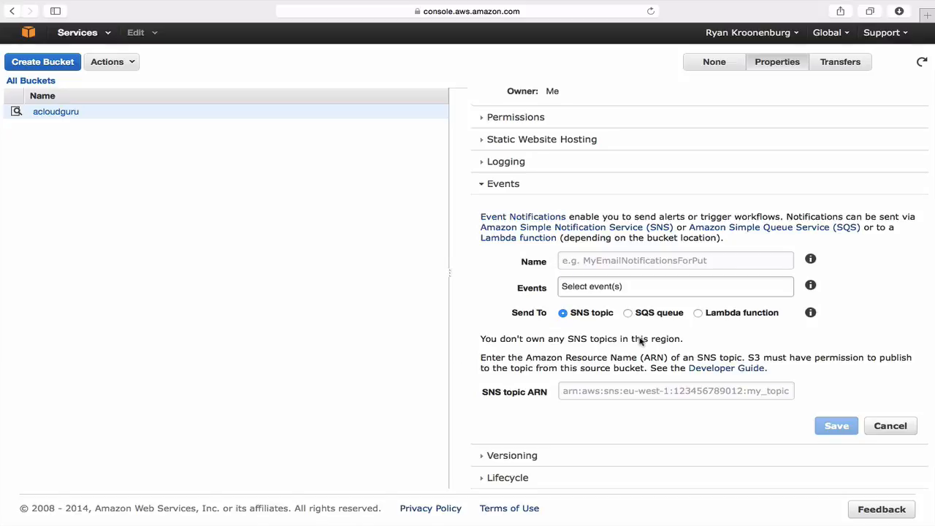
click(634, 292)
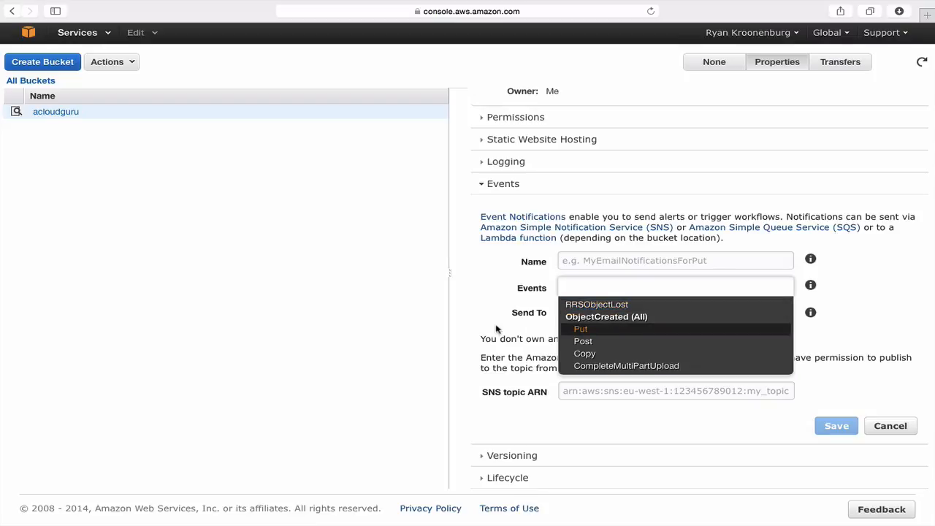
click(439, 316)
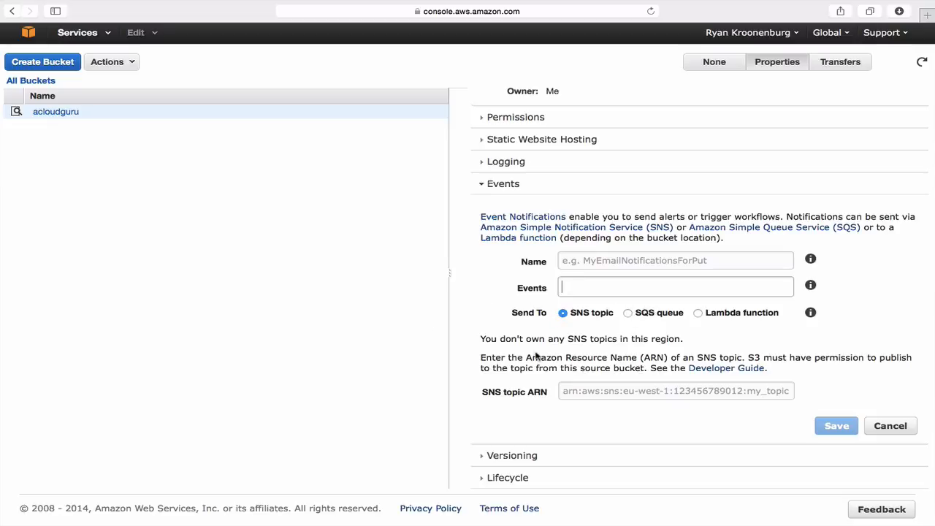
scroll(535, 356, down, 4)
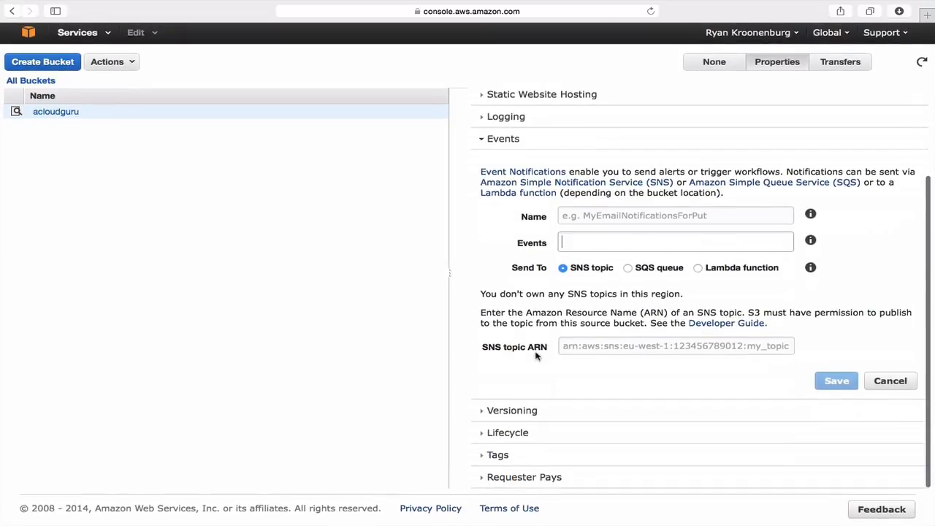
Review the bucket's Versioning, Lifecycle, Tags and Requester Pays properties, and collapse the last section.
click(513, 413)
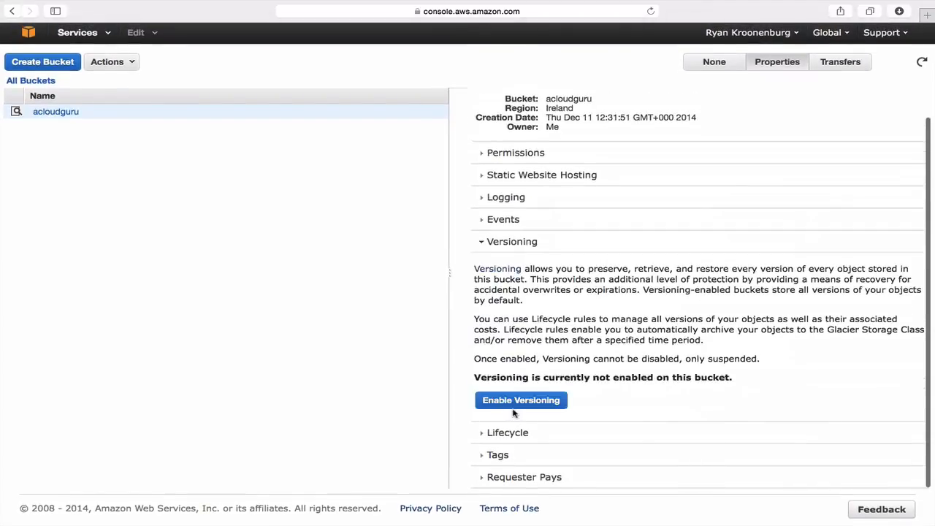
click(511, 436)
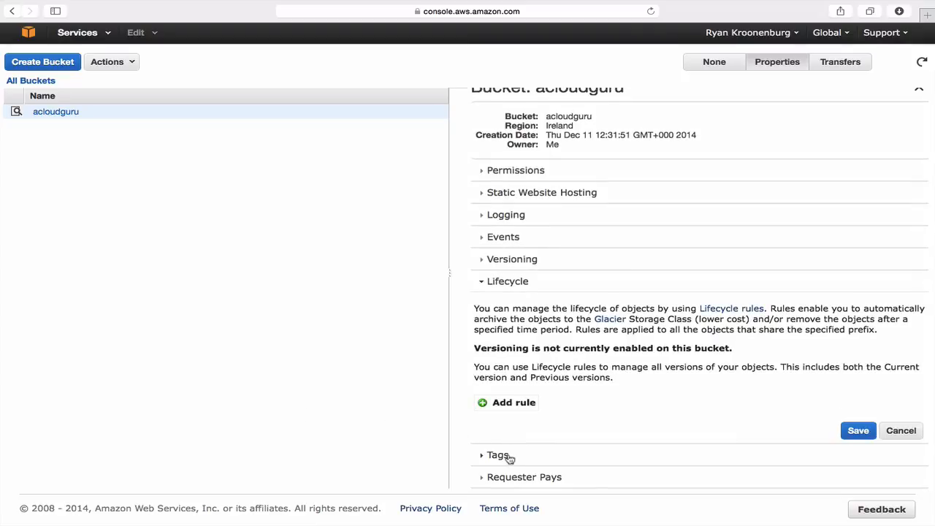
click(509, 458)
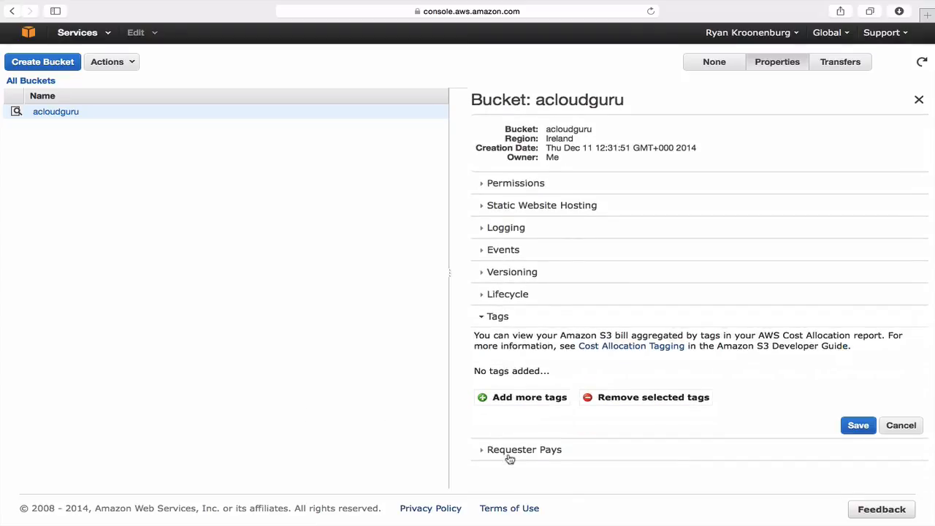
click(510, 456)
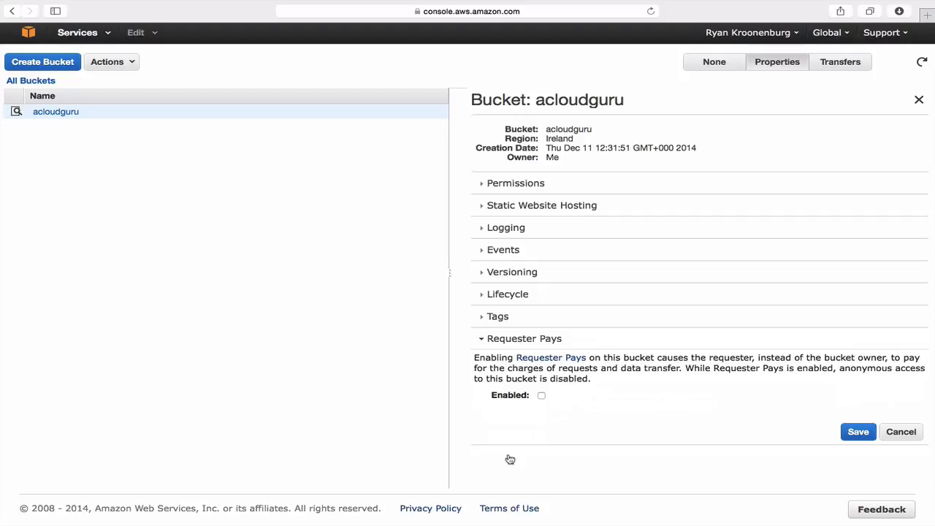
scroll(510, 459, up, 1)
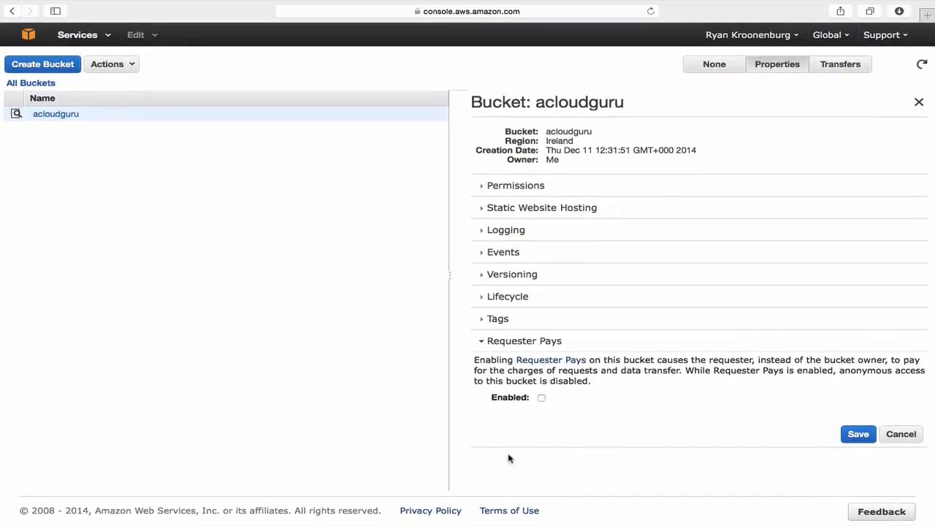
click(496, 342)
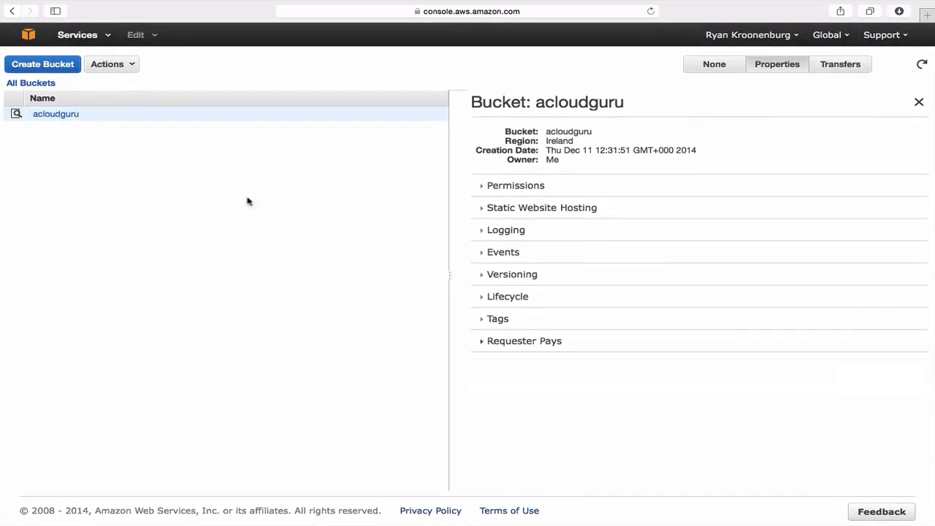
Open the acloudguru bucket and create a folder named Test Folder in it.
click(87, 117)
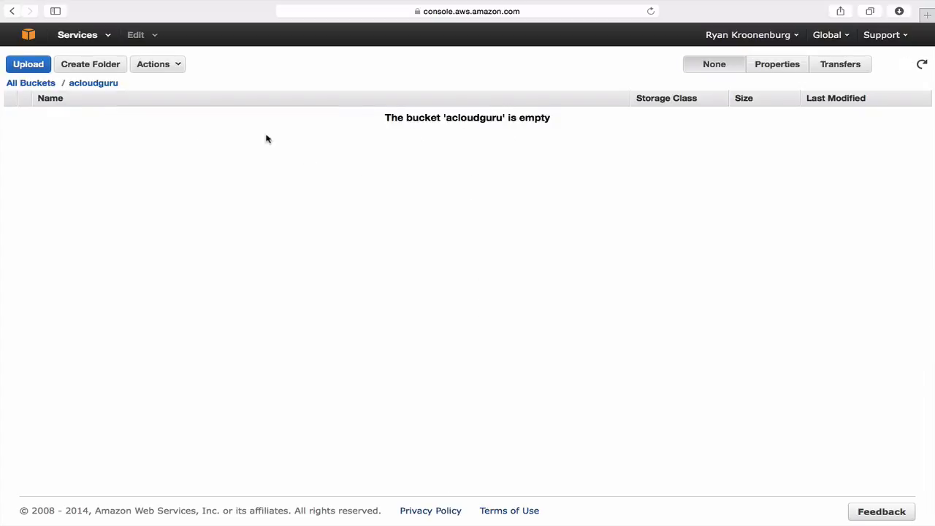
click(67, 68)
text(Tes)
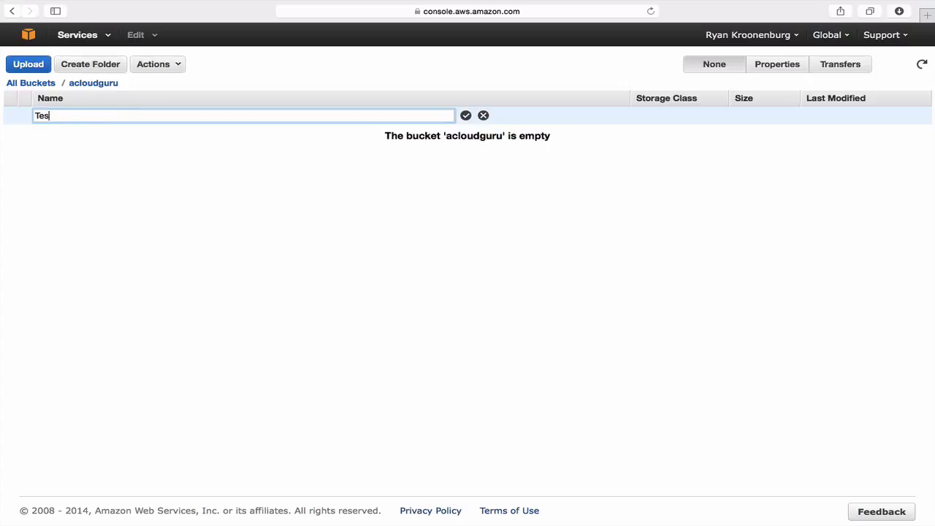
text(t Folder)
key(Return)
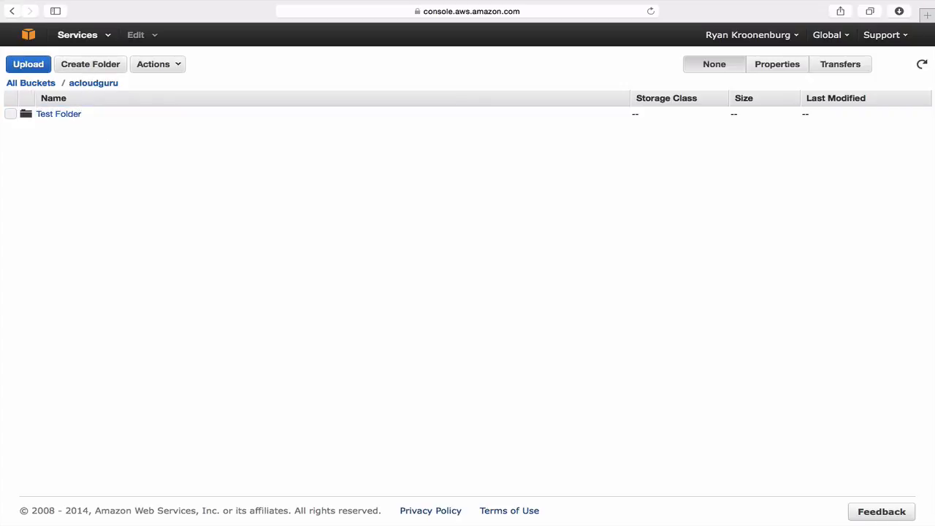
Upload TestLogo.png from the Cloud Guru folder to the root of the acloudguru bucket.
click(29, 65)
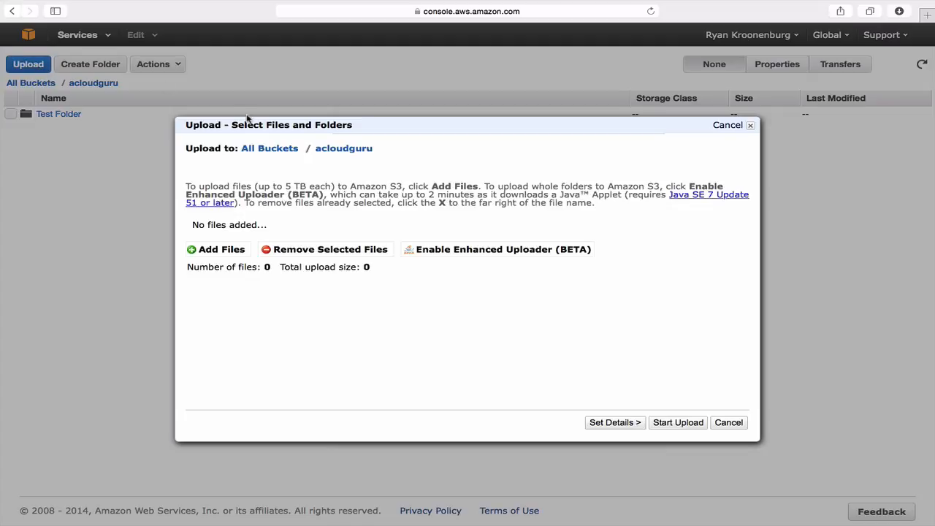
click(223, 251)
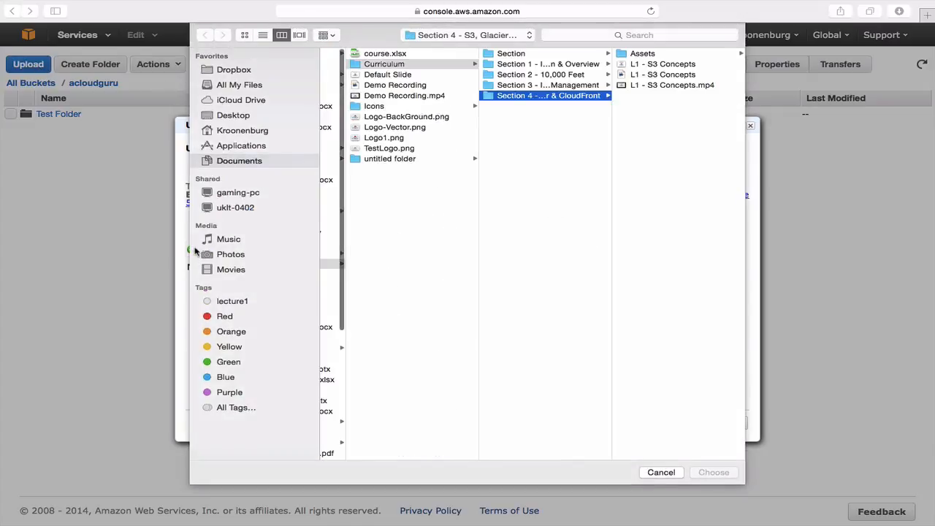
key(Left)
click(399, 149)
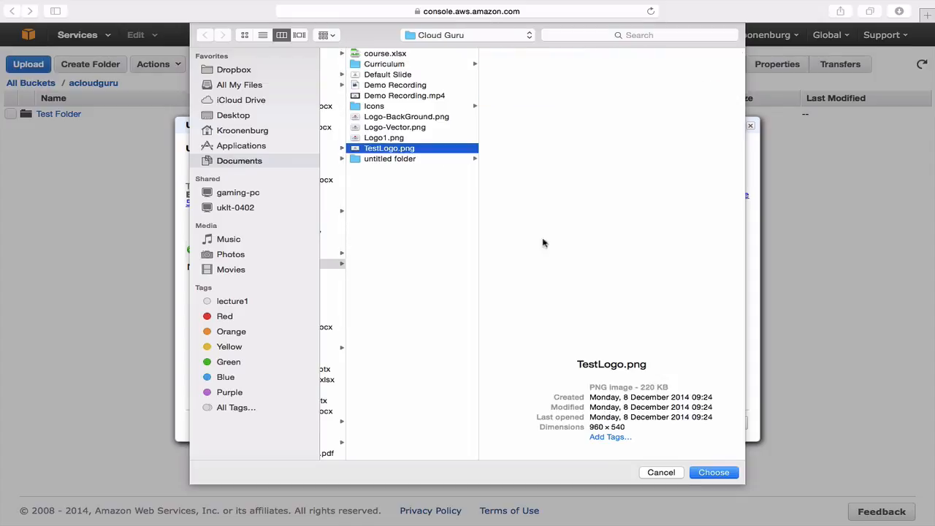
click(711, 473)
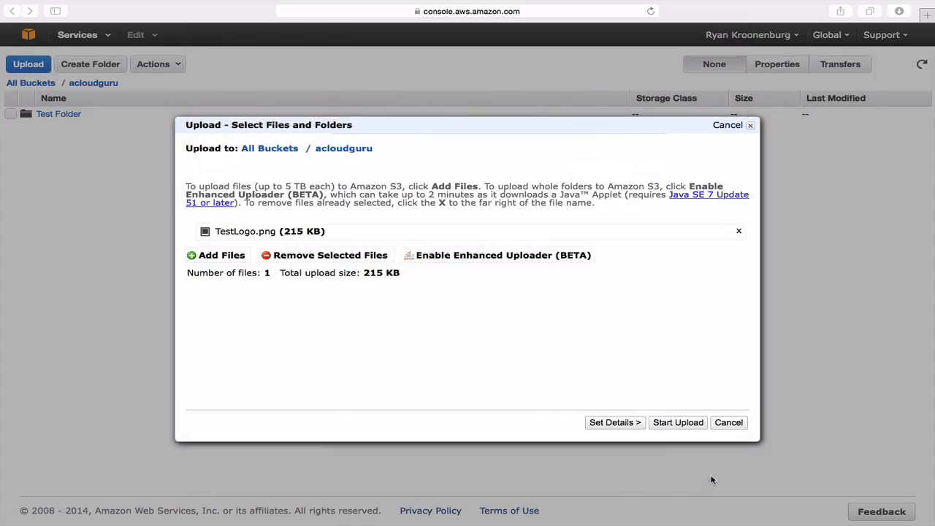
click(678, 423)
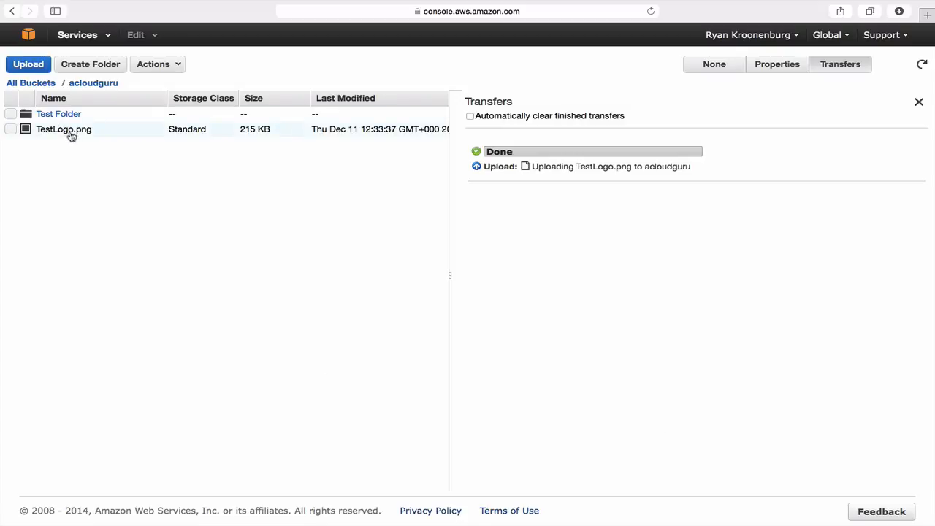
Select TestLogo.png, show its properties and open its object link to check public access.
click(49, 87)
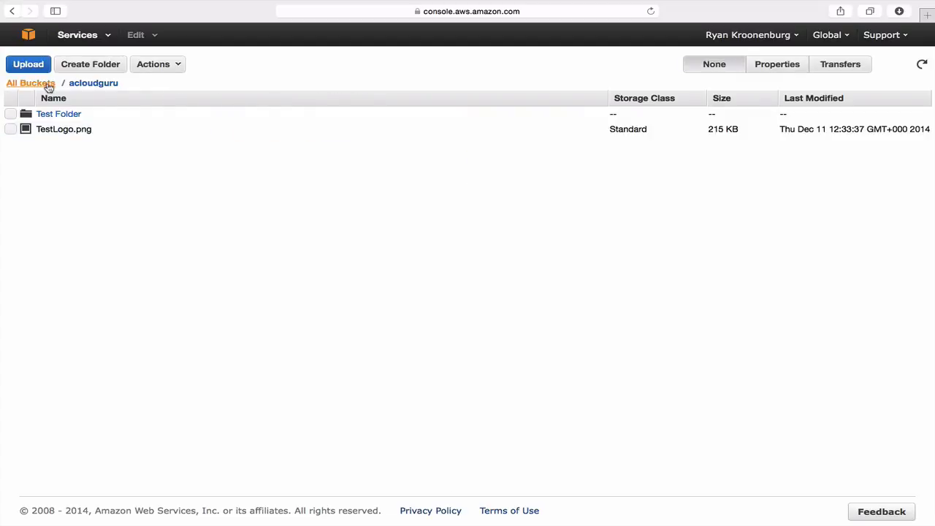
click(10, 130)
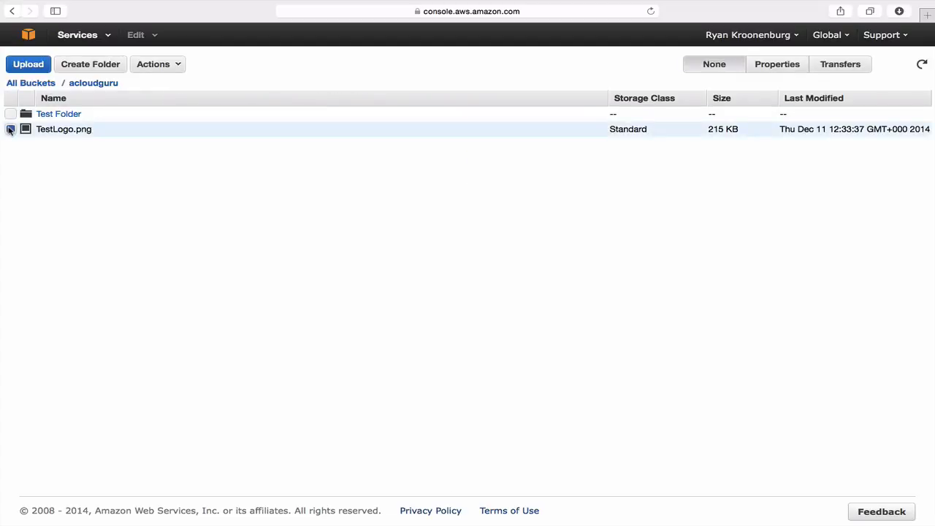
click(793, 69)
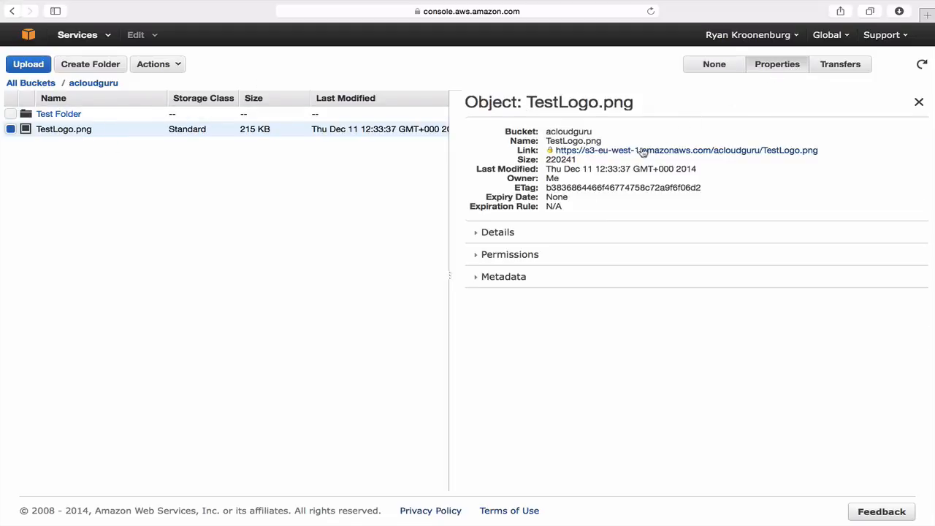
click(590, 152)
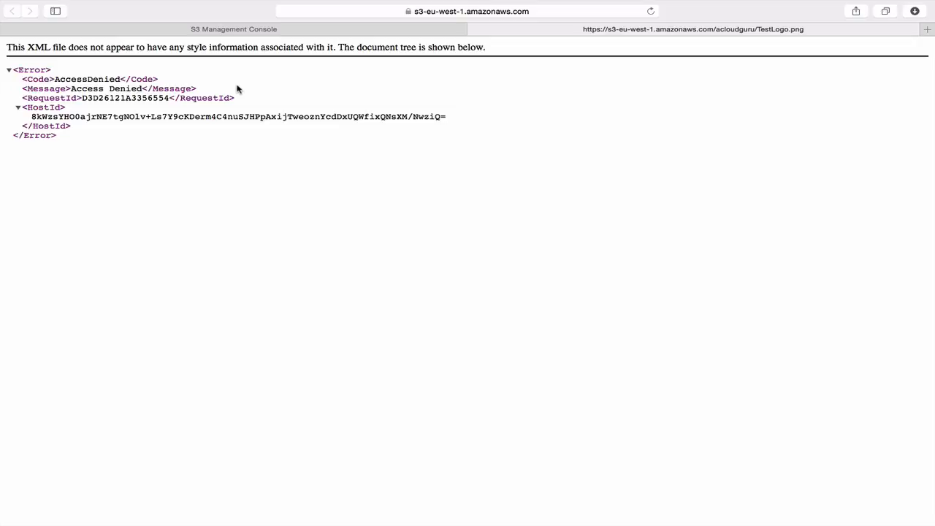
Make TestLogo.png public from the S3 console and reload its object link page.
click(239, 30)
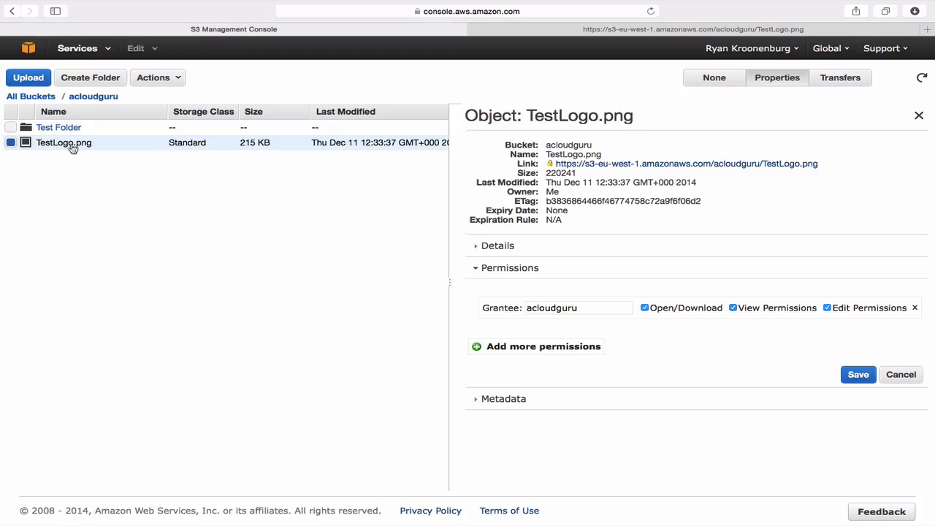
click(181, 81)
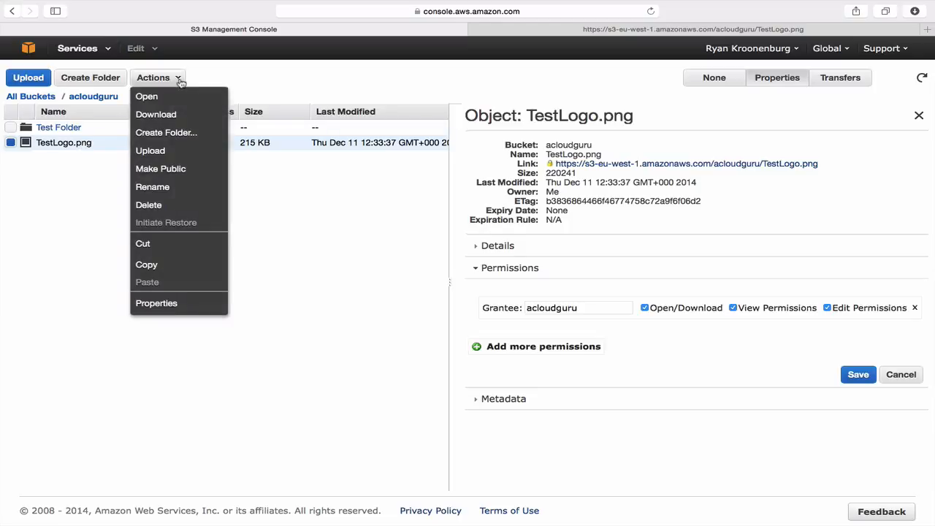
click(167, 168)
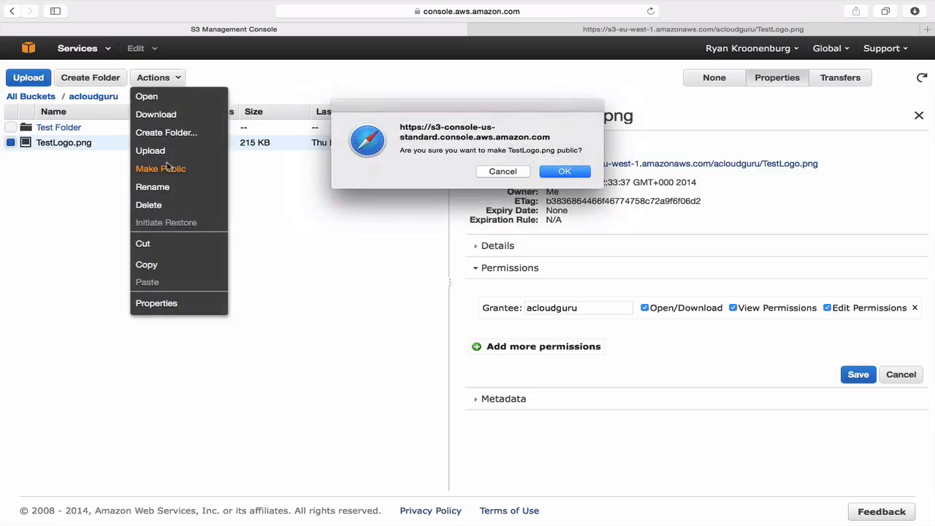
click(565, 171)
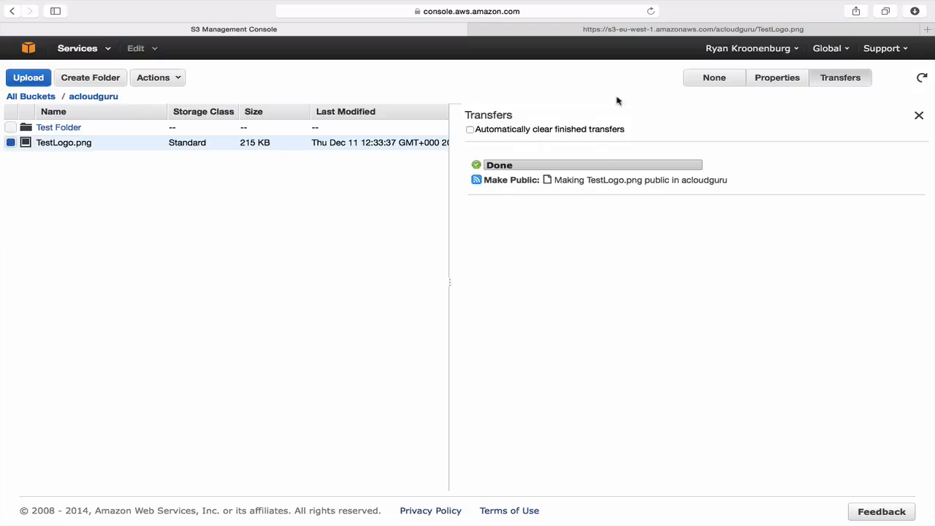
click(639, 29)
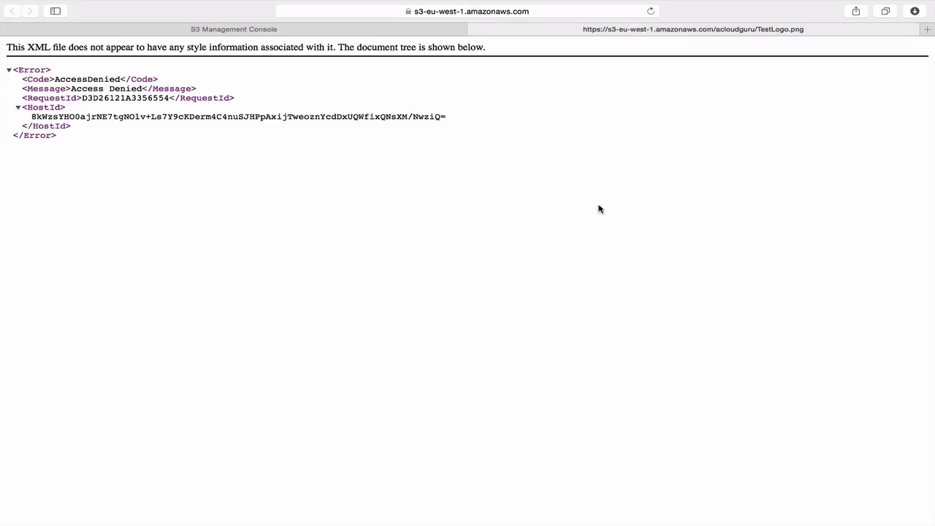
key(super+r)
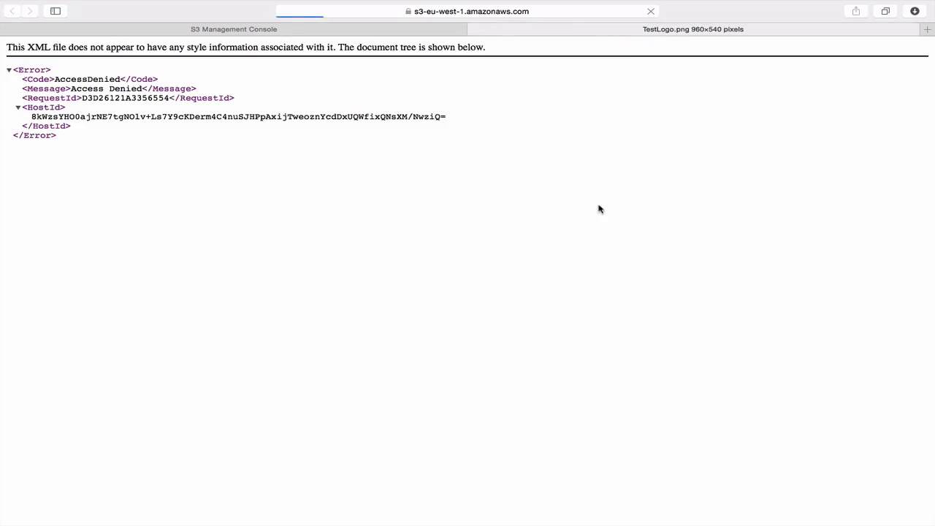